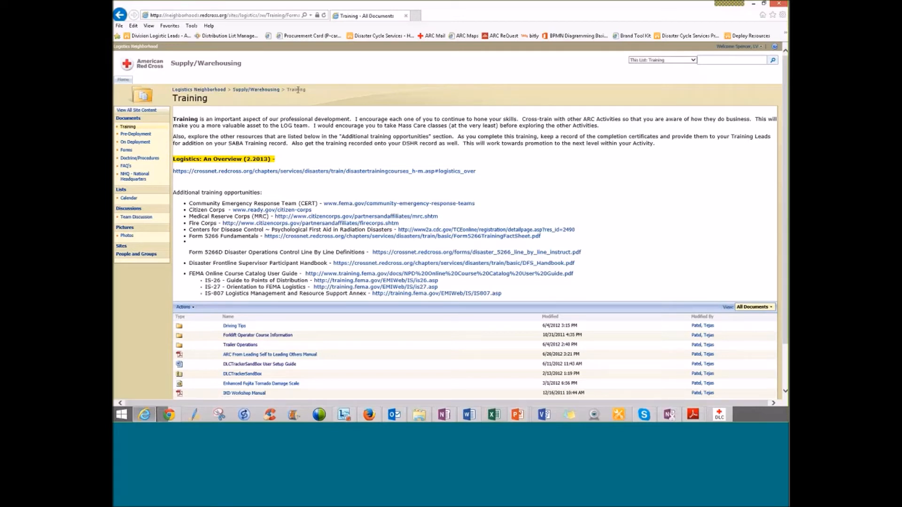
Step: Look through the training resources and the document list on the Supply/Warehousing Training page
{"action": "scroll", "coordinate": [354, 282], "scroll_direction": "down", "scroll_amount": 1}
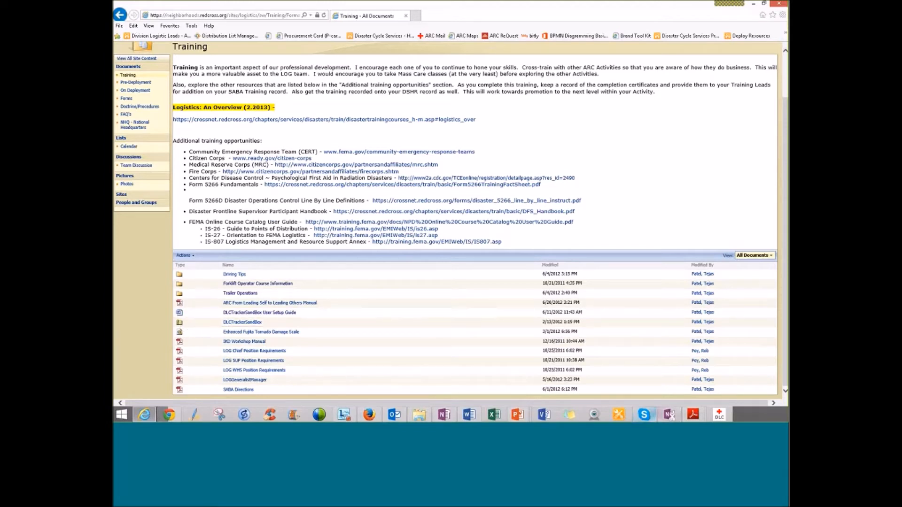
{"action": "mouse_move", "coordinate": [698, 419]}
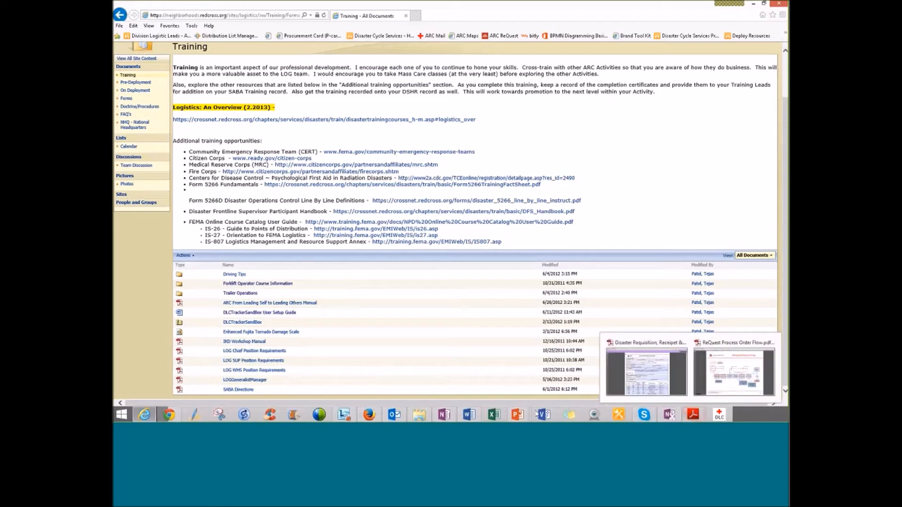
{"action": "left_click", "coordinate": [397, 411]}
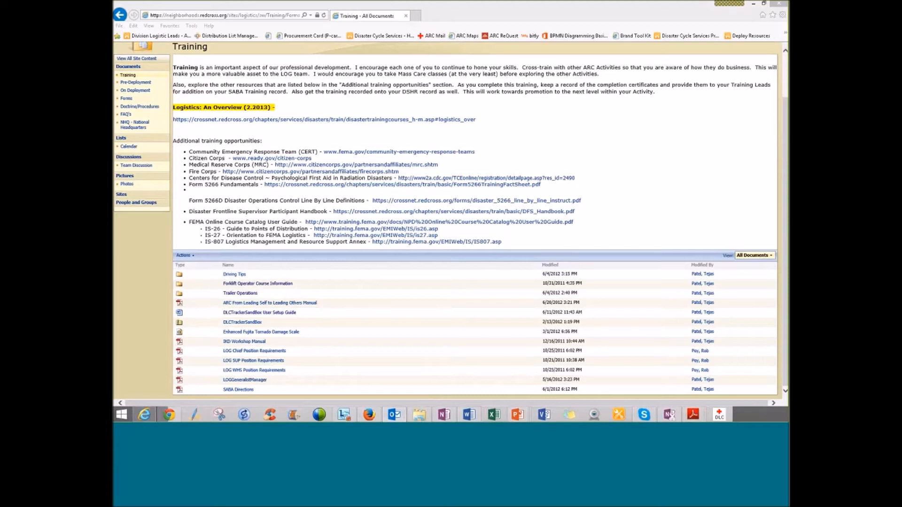
Step: Switch to Word and read through the DLC Tracker Sandbox User Setup Guide's download, extraction and launch instructions
{"action": "left_click", "coordinate": [469, 414]}
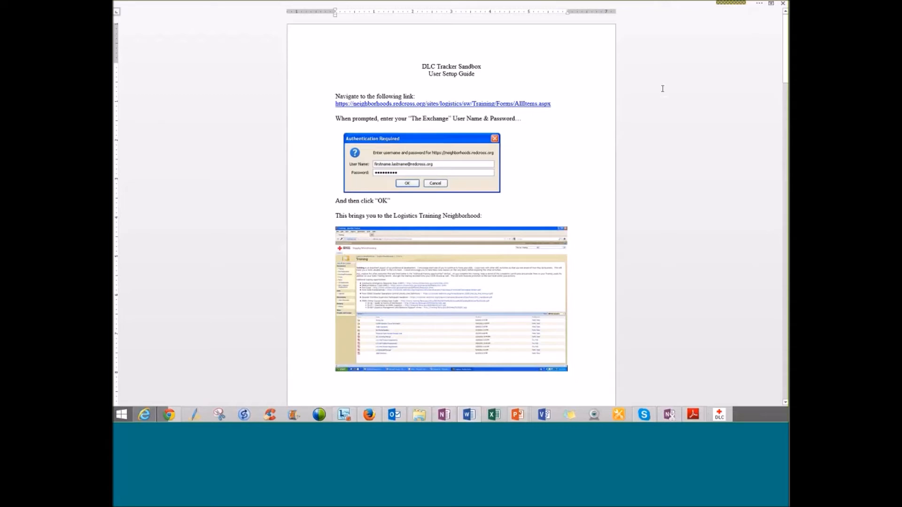
{"action": "scroll", "coordinate": [671, 177], "scroll_direction": "down", "scroll_amount": 5}
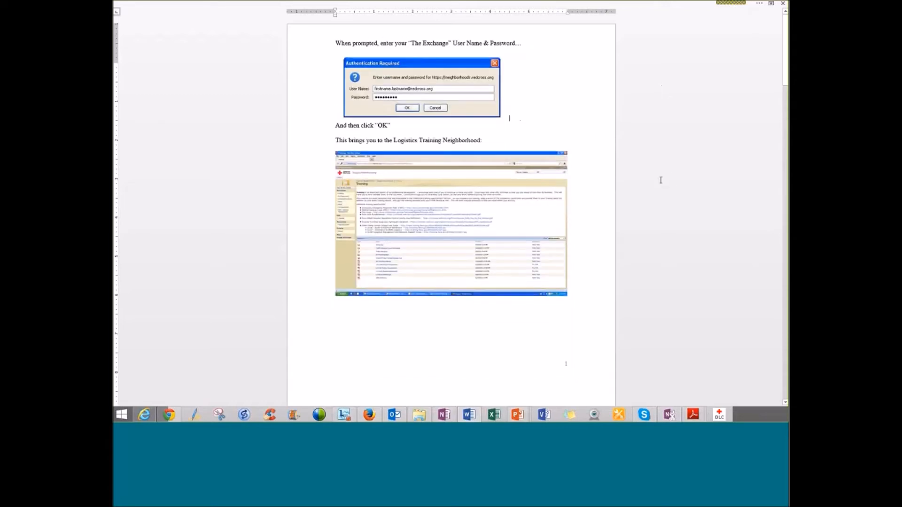
{"action": "scroll", "coordinate": [660, 180], "scroll_direction": "down", "scroll_amount": 5}
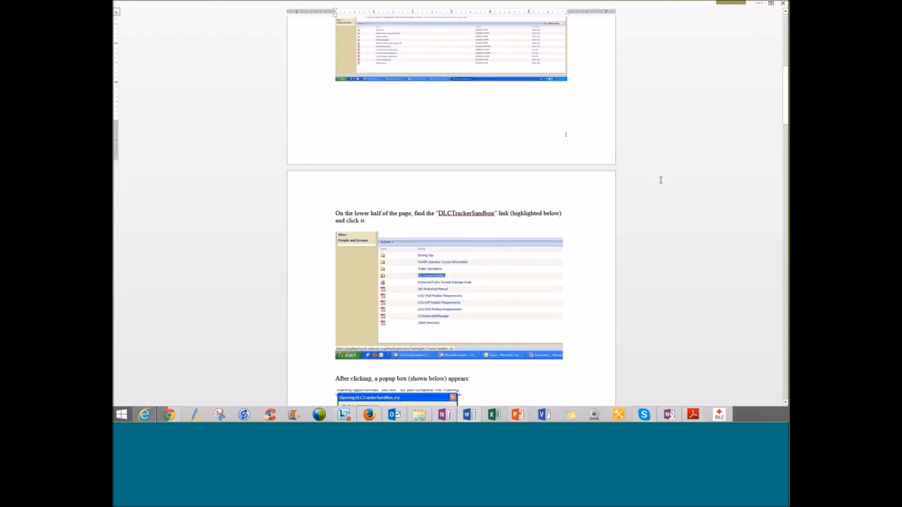
{"action": "scroll", "coordinate": [661, 180], "scroll_direction": "down", "scroll_amount": 3}
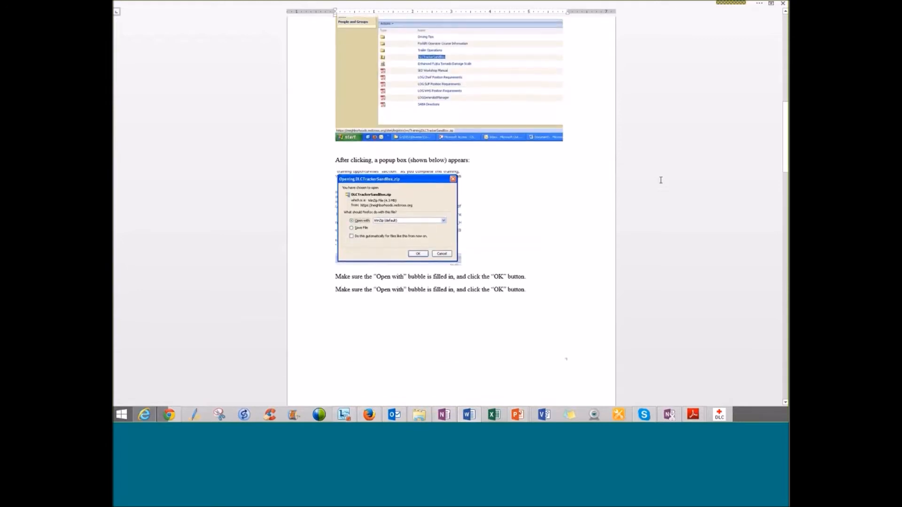
{"action": "scroll", "coordinate": [661, 180], "scroll_direction": "down", "scroll_amount": 3}
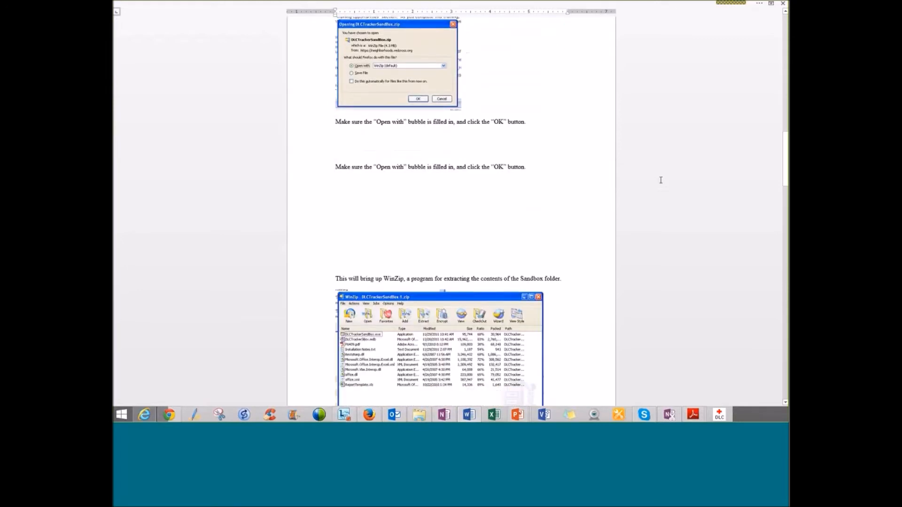
{"action": "scroll", "coordinate": [662, 183], "scroll_direction": "down", "scroll_amount": 3}
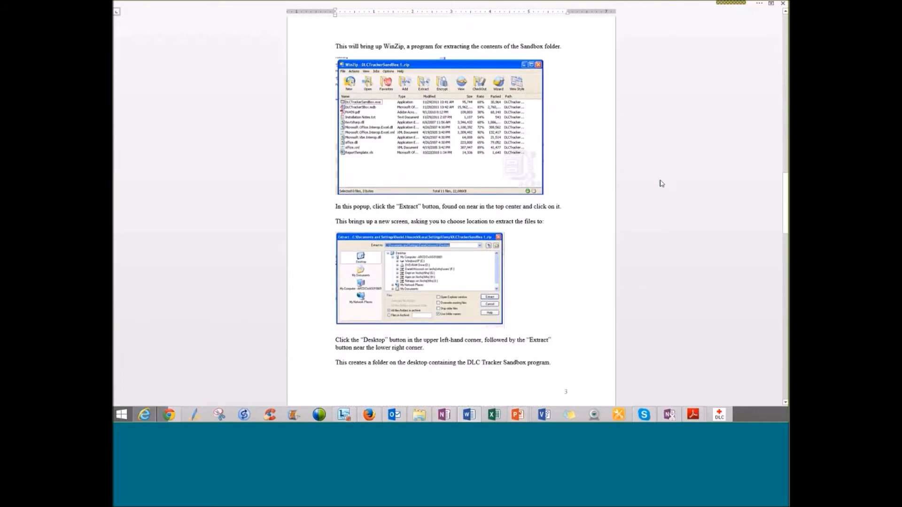
{"action": "scroll", "coordinate": [662, 183], "scroll_direction": "down", "scroll_amount": 2}
{"action": "scroll", "coordinate": [661, 183], "scroll_direction": "down", "scroll_amount": 3}
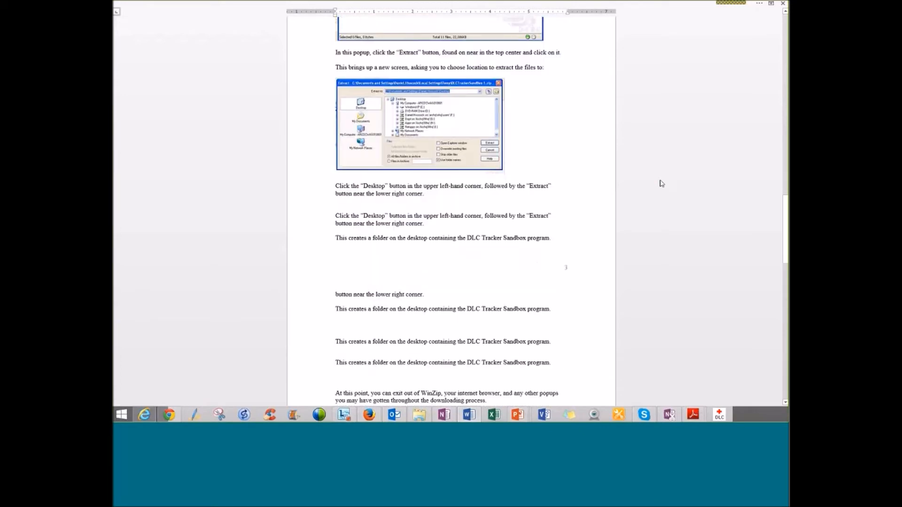
{"action": "scroll", "coordinate": [661, 183], "scroll_direction": "down", "scroll_amount": 5}
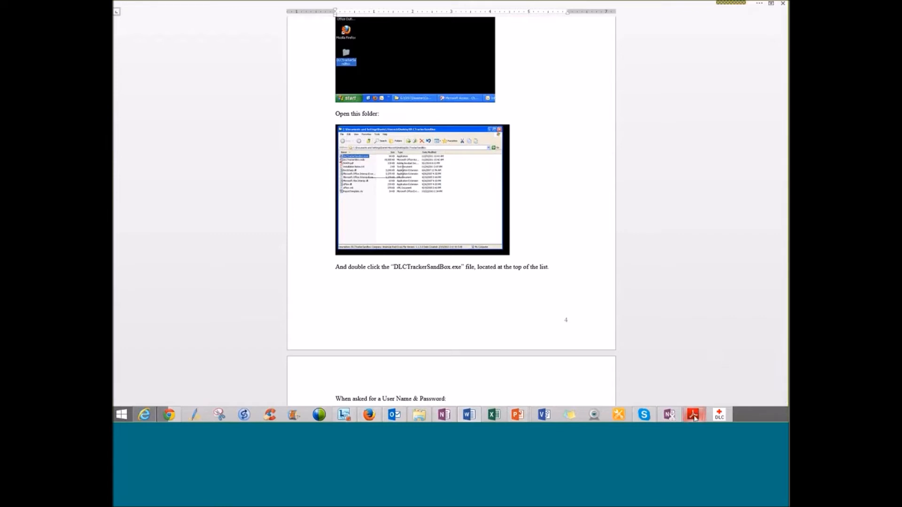
Step: Switch to the Disaster Requisition (Form 6409) PDF in Adobe Reader and review its basic information, shipping details and item list
{"action": "mouse_move", "coordinate": [694, 418]}
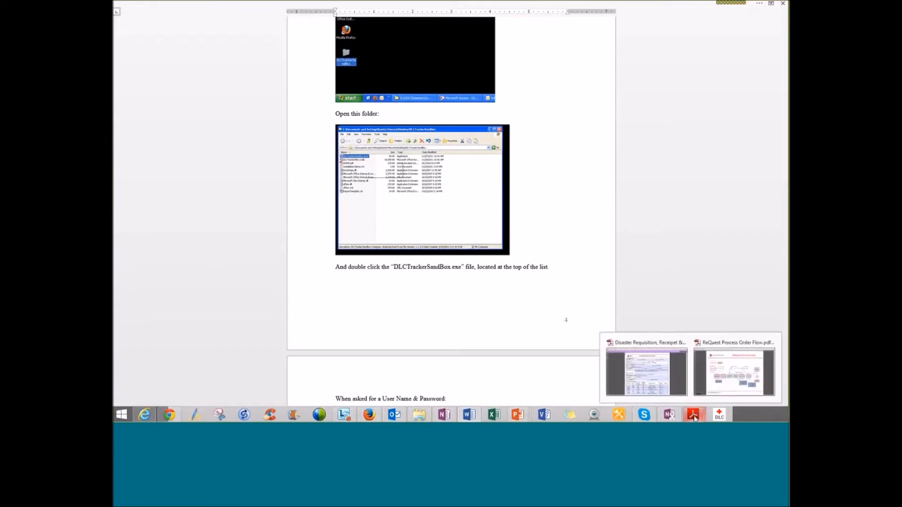
{"action": "left_click", "coordinate": [662, 380]}
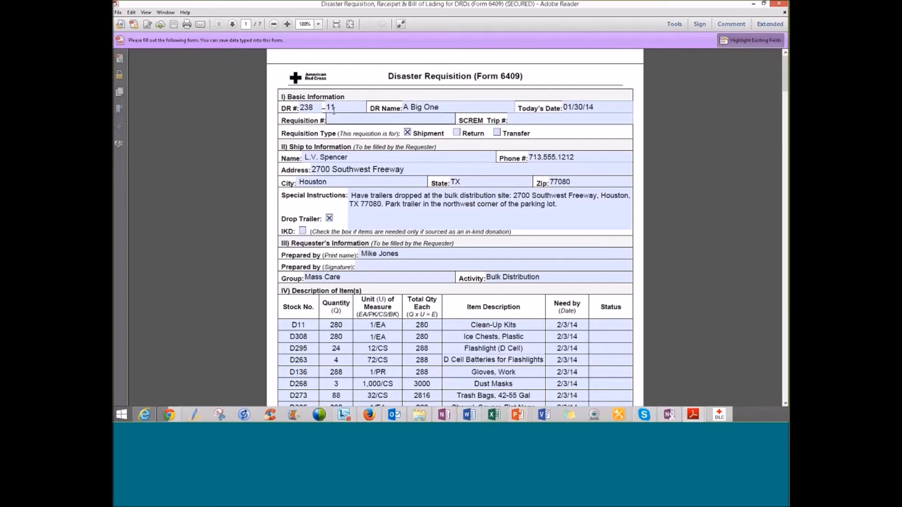
{"action": "left_click", "coordinate": [615, 229]}
{"action": "left_click", "coordinate": [603, 229]}
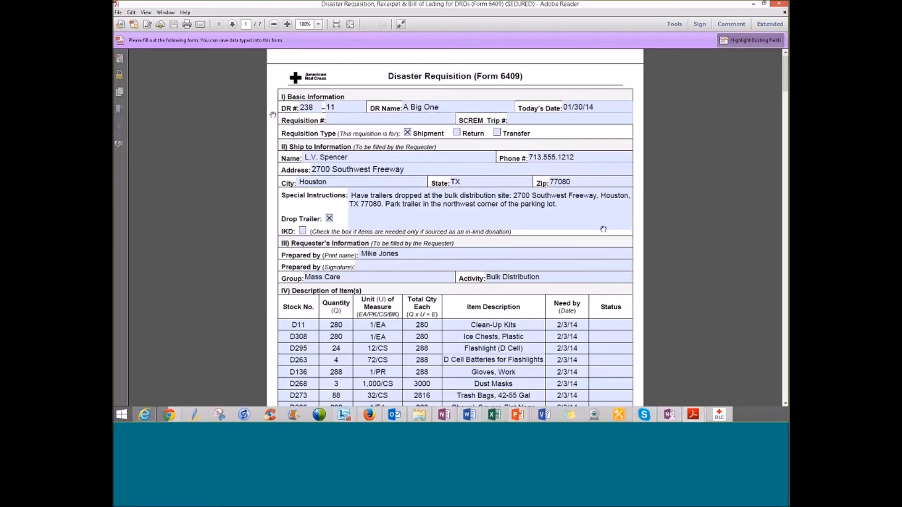
{"action": "left_click", "coordinate": [336, 123]}
{"action": "scroll", "coordinate": [679, 214], "scroll_direction": "down", "scroll_amount": 3}
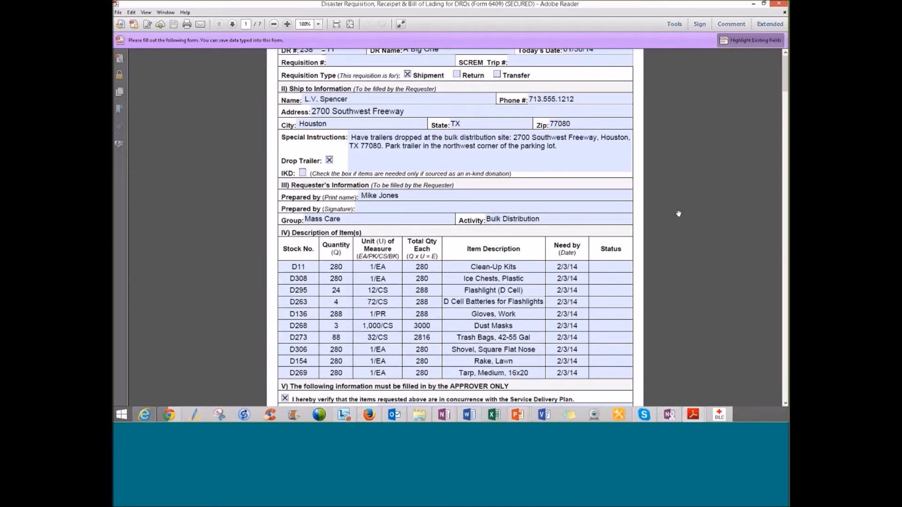
{"action": "scroll", "coordinate": [678, 214], "scroll_direction": "down", "scroll_amount": 1}
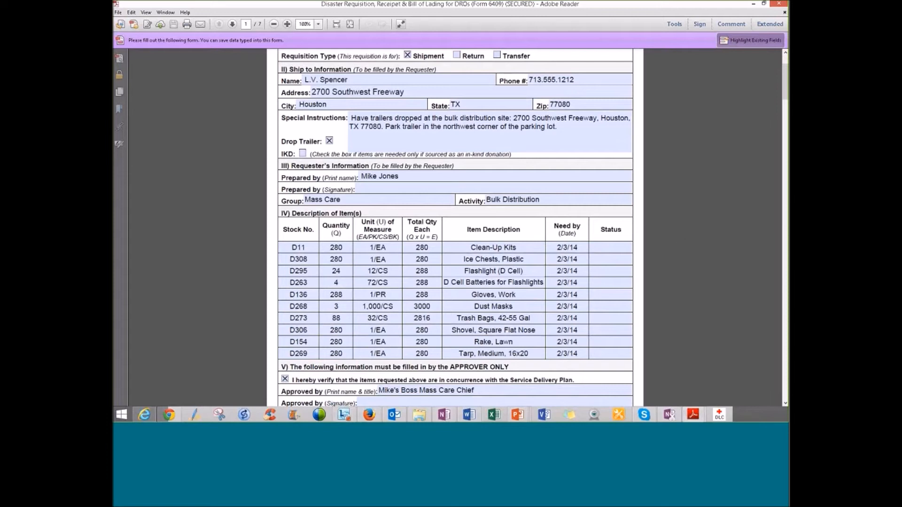
{"action": "left_click", "coordinate": [311, 248]}
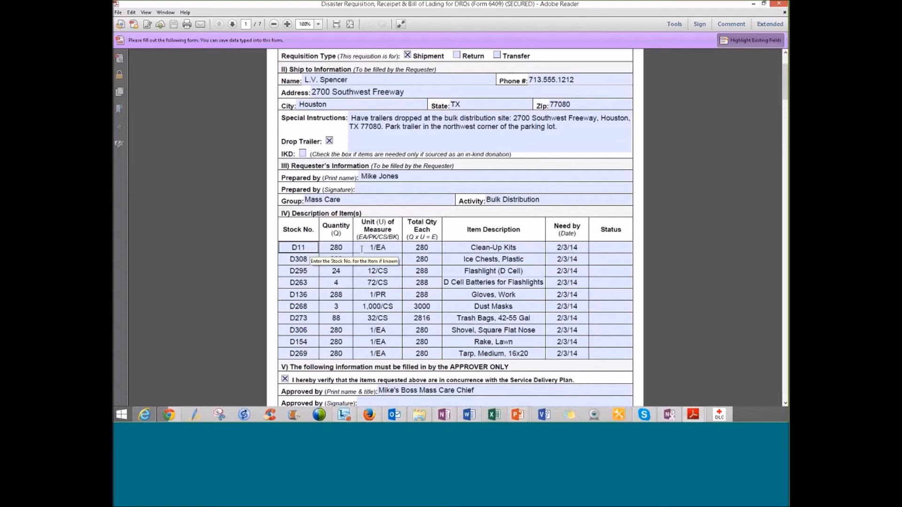
{"action": "scroll", "coordinate": [711, 288], "scroll_direction": "up", "scroll_amount": 2}
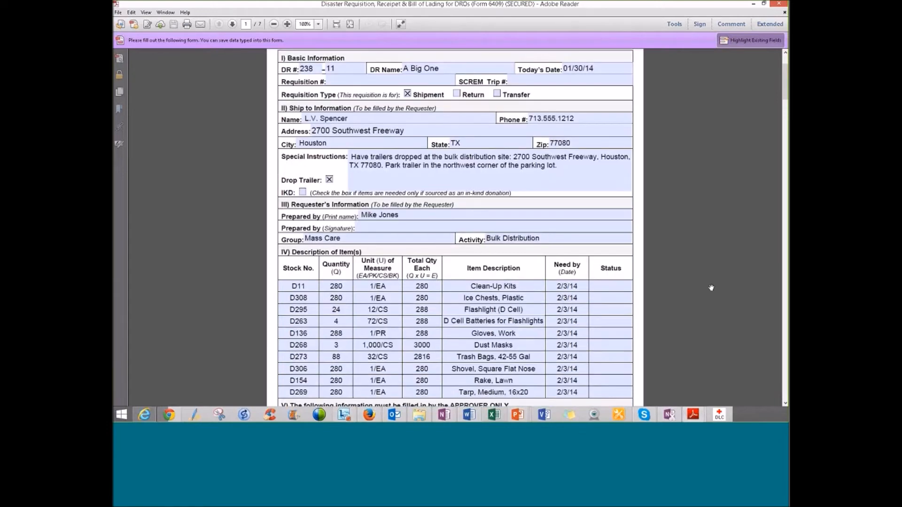
{"action": "scroll", "coordinate": [711, 288], "scroll_direction": "up", "scroll_amount": 2}
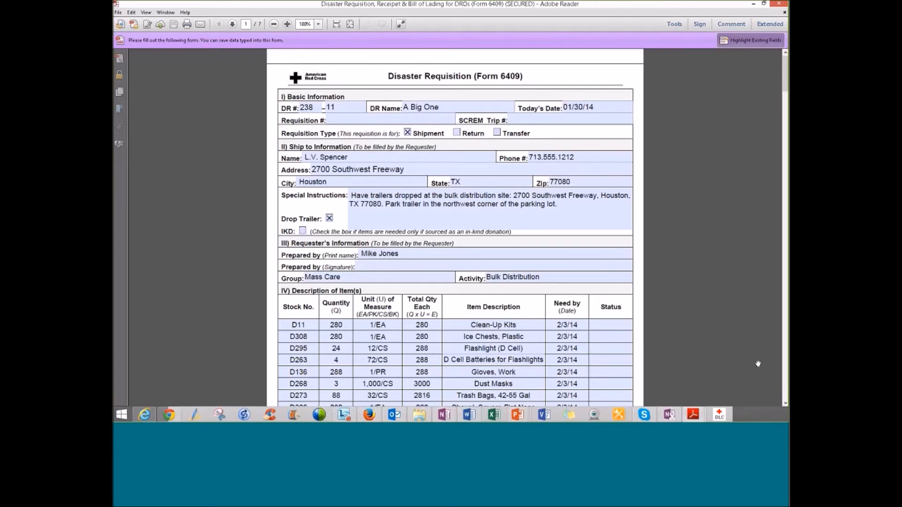
Step: Open the DLC Tracker Sandbox and log on as User1 with the account password
{"action": "left_click", "coordinate": [719, 418]}
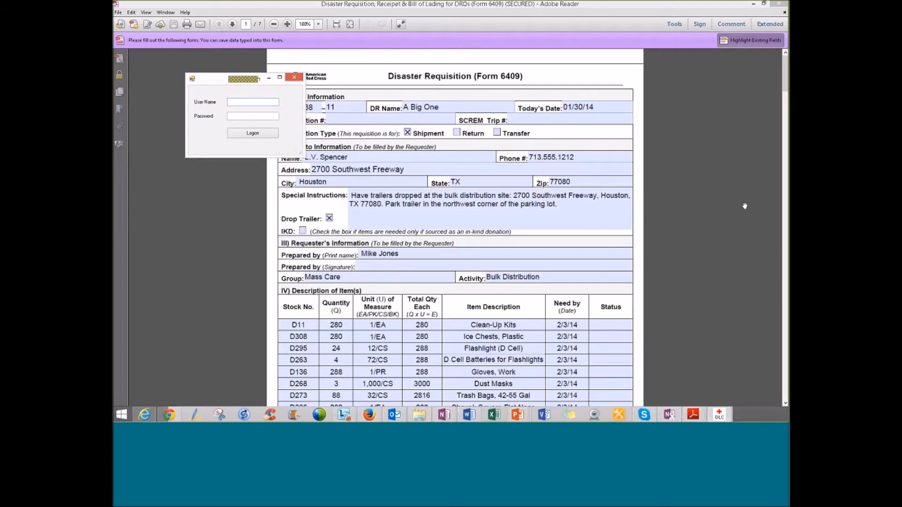
{"action": "type", "text": "User1"}
{"action": "key", "text": "Tab"}
{"action": "type", "text": "******"}
{"action": "left_click", "coordinate": [259, 134]}
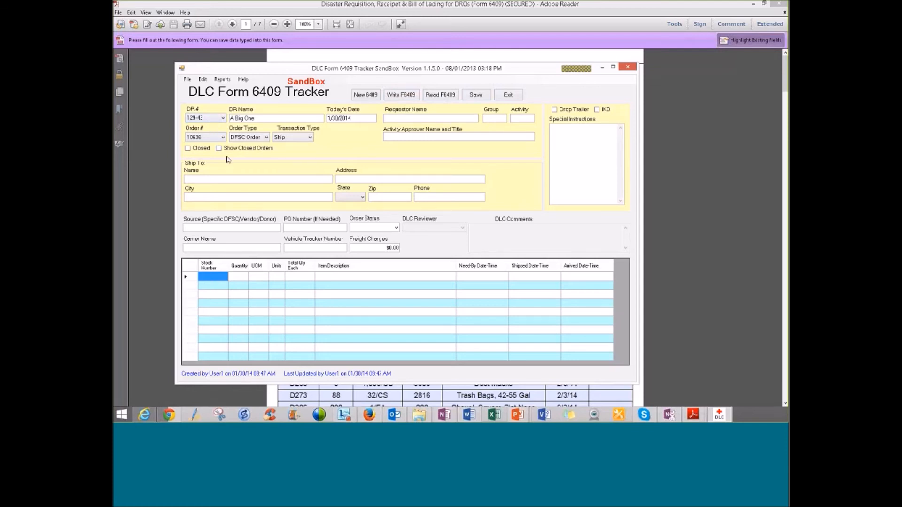
Step: Examine the Order Type choices, the Source and PO Number fields, and the Order Status choices on the blank order
{"action": "left_click", "coordinate": [267, 138]}
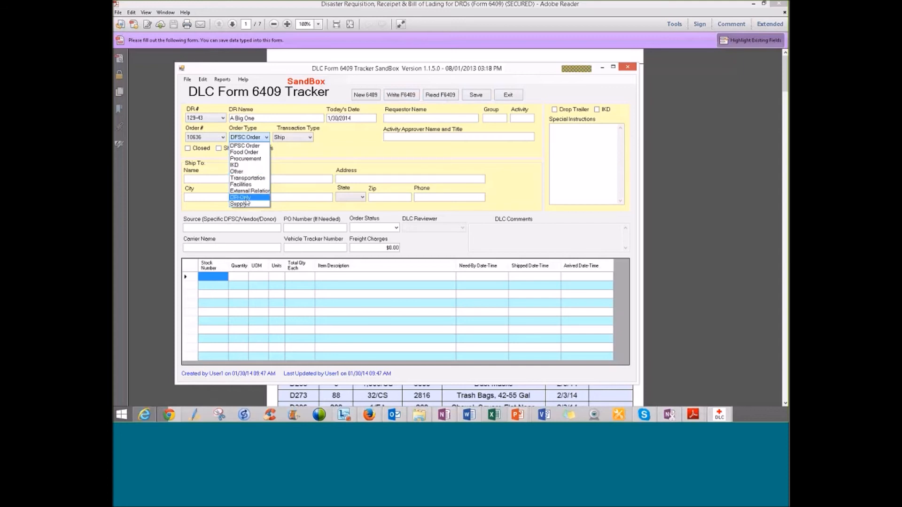
{"action": "left_click", "coordinate": [330, 155]}
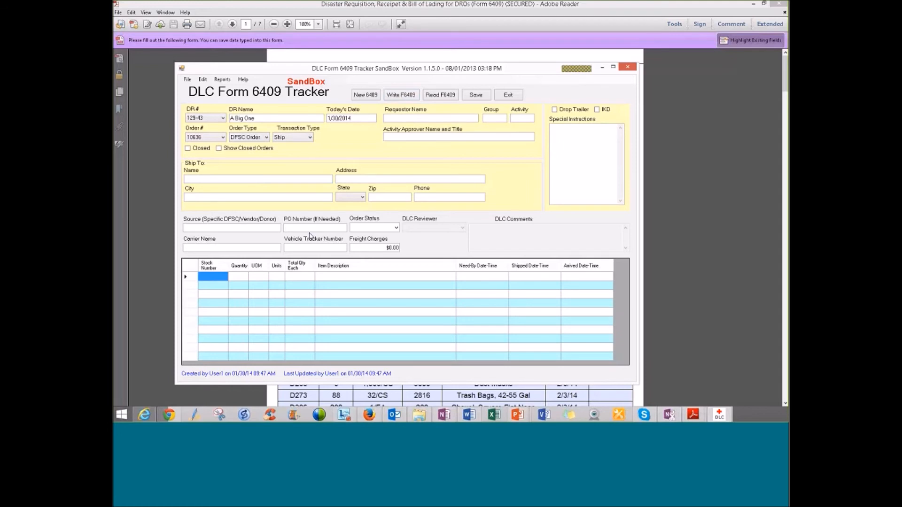
{"action": "left_click", "coordinate": [266, 227]}
{"action": "left_click", "coordinate": [302, 227]}
{"action": "left_click", "coordinate": [397, 228]}
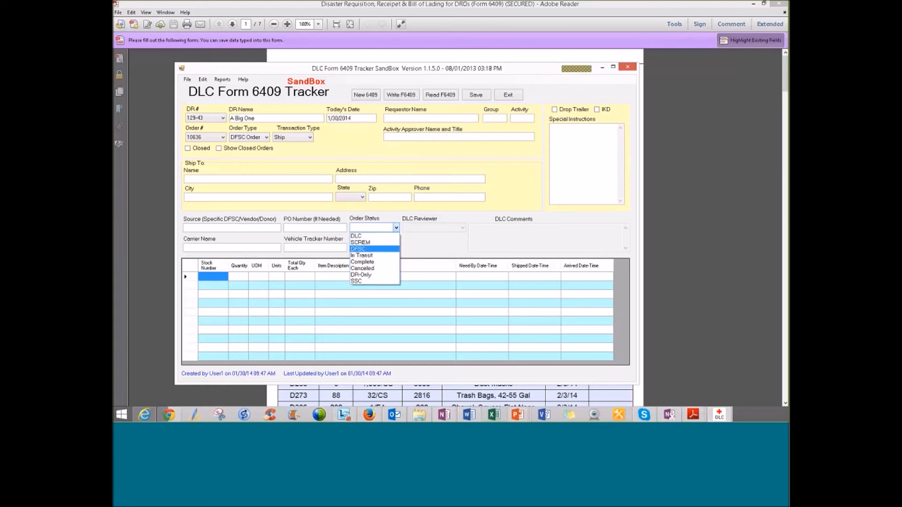
{"action": "left_click", "coordinate": [140, 208]}
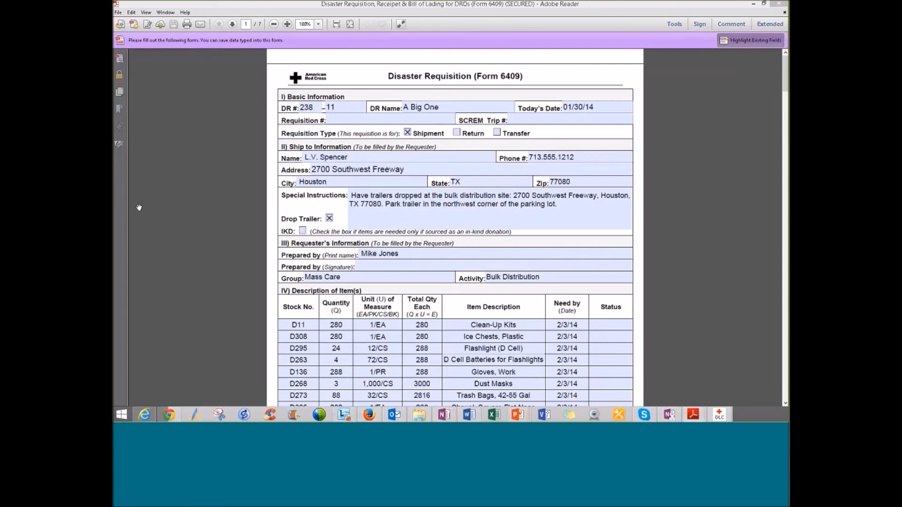
Step: Return to the DLC Form 6409 Tracker and examine the Shipped and Arrived Date-Time columns of the item table
{"action": "left_click", "coordinate": [719, 415]}
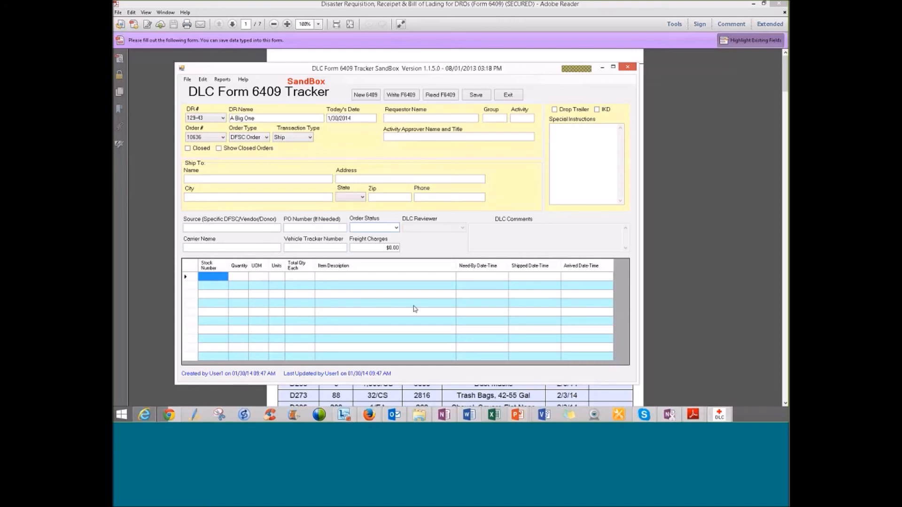
{"action": "left_click", "coordinate": [524, 277]}
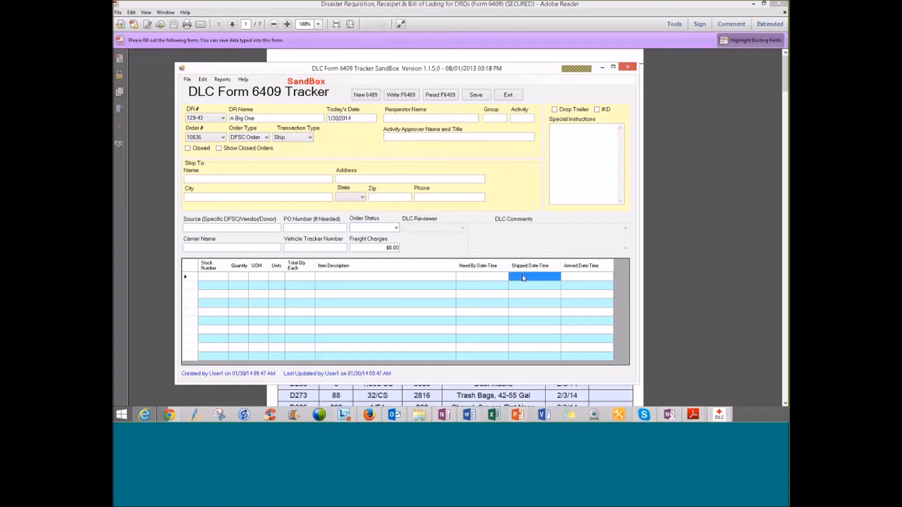
{"action": "left_click", "coordinate": [577, 277]}
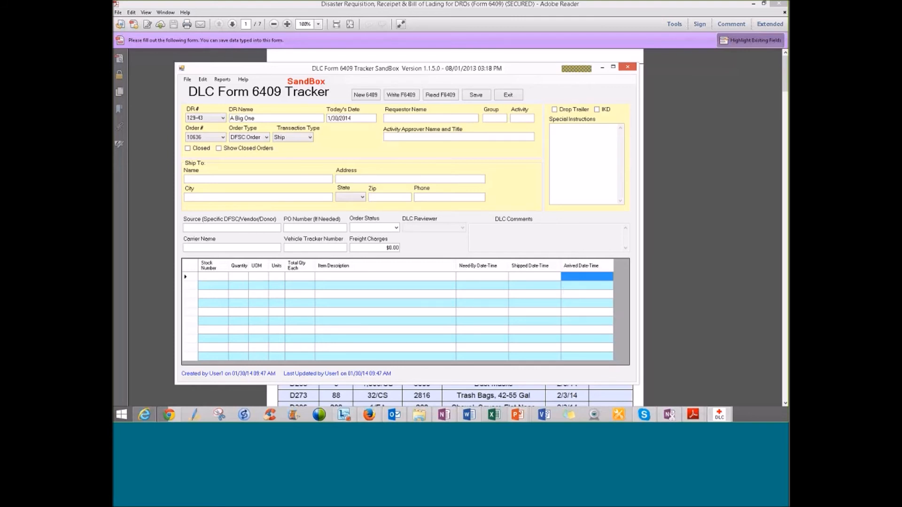
Step: Read the Form 6409 PDF "Sample Tracker Read Bulk Distribution Trailer" from the Desktop into the order, declining to save changes, and reposition the tracker window slightly
{"action": "left_click", "coordinate": [443, 96]}
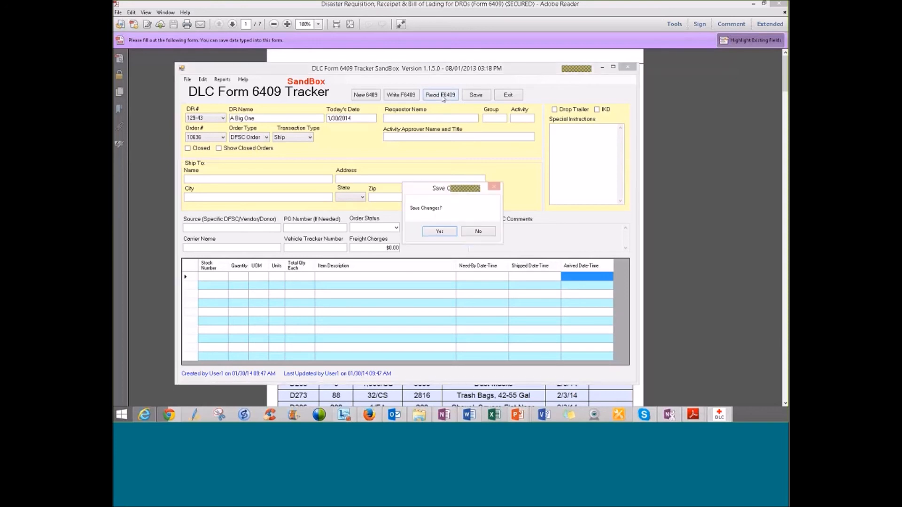
{"action": "left_click", "coordinate": [478, 231]}
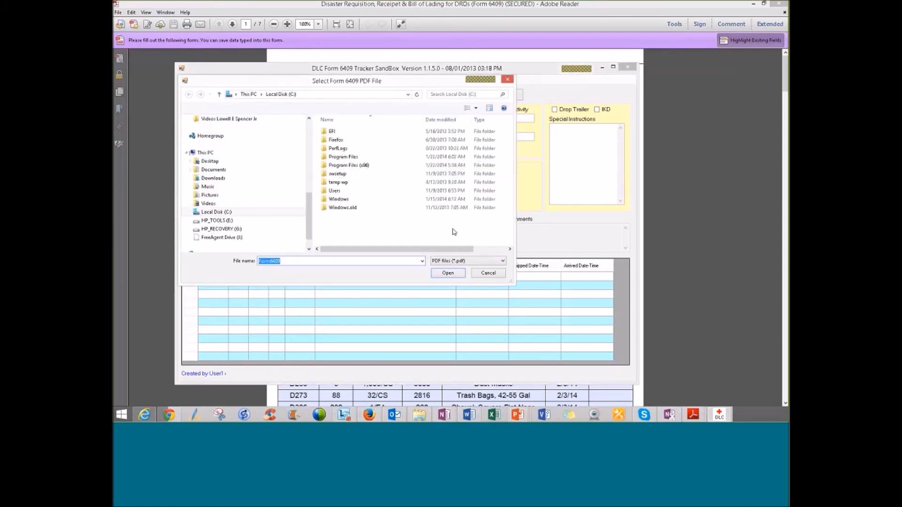
{"action": "left_click", "coordinate": [206, 162]}
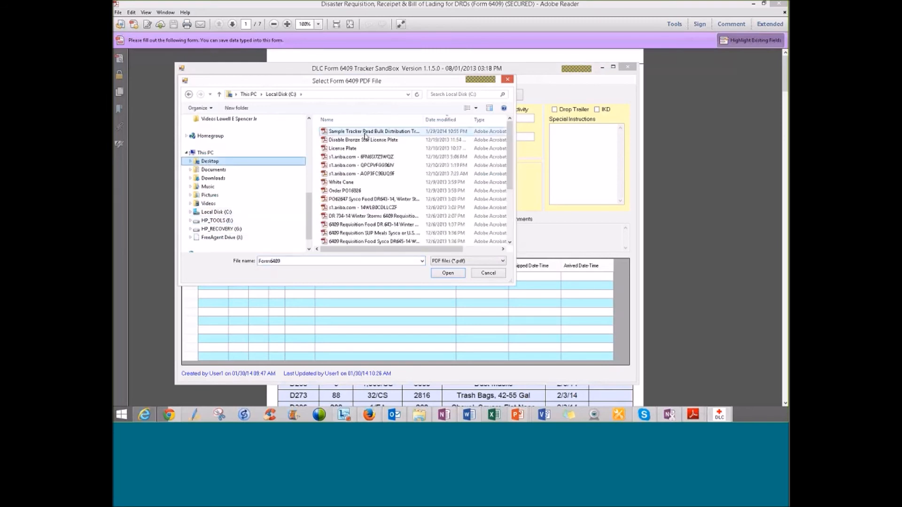
{"action": "left_click", "coordinate": [365, 133]}
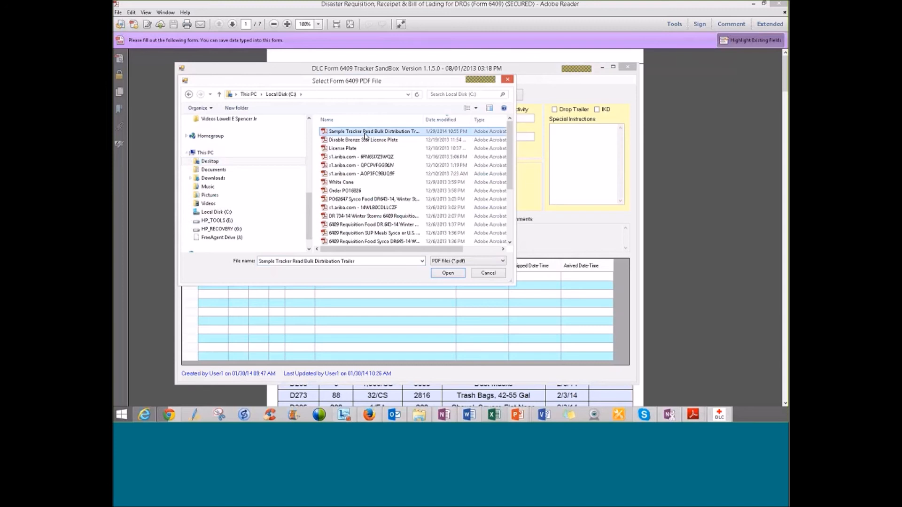
{"action": "left_click", "coordinate": [455, 278]}
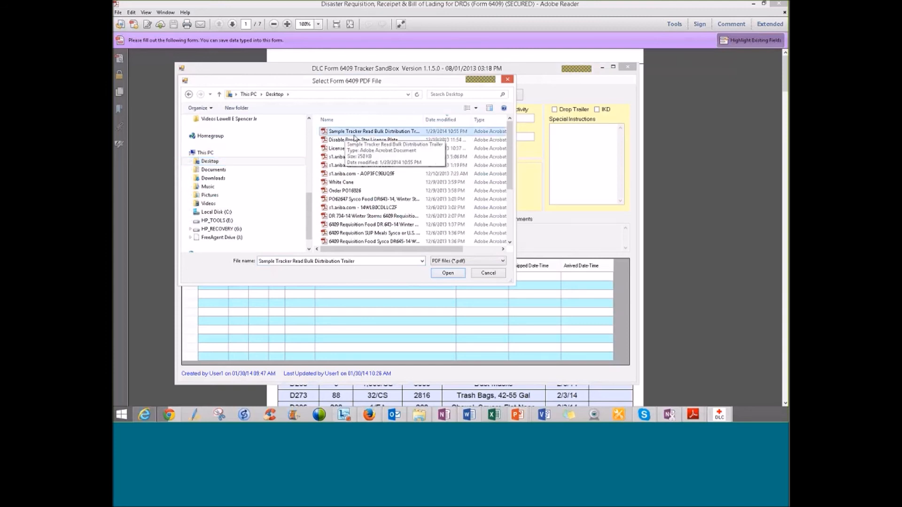
{"action": "left_click", "coordinate": [452, 275]}
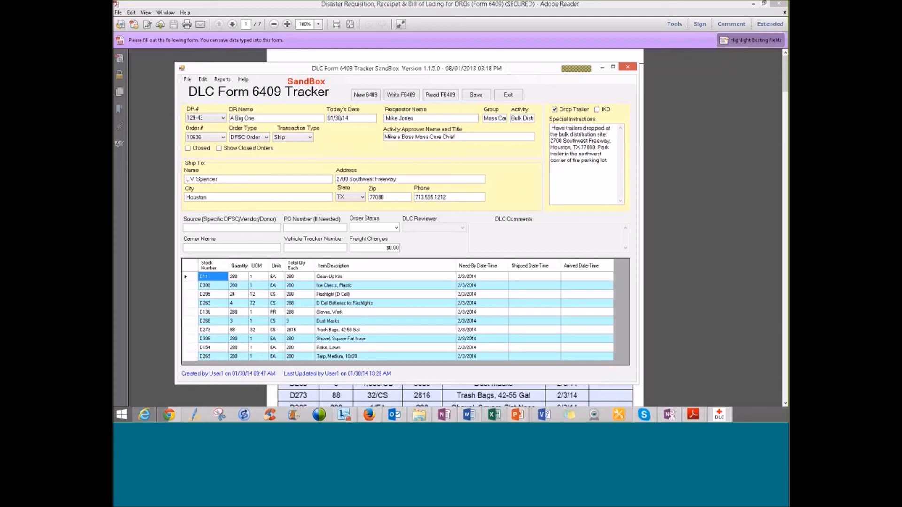
{"action": "mouse_move", "coordinate": [534, 74]}
{"action": "left_mouse_down"}
{"action": "mouse_move", "coordinate": [724, 133]}
{"action": "mouse_move", "coordinate": [559, 93]}
{"action": "mouse_move", "coordinate": [516, 65]}
{"action": "mouse_move", "coordinate": [538, 70]}
{"action": "left_mouse_up"}
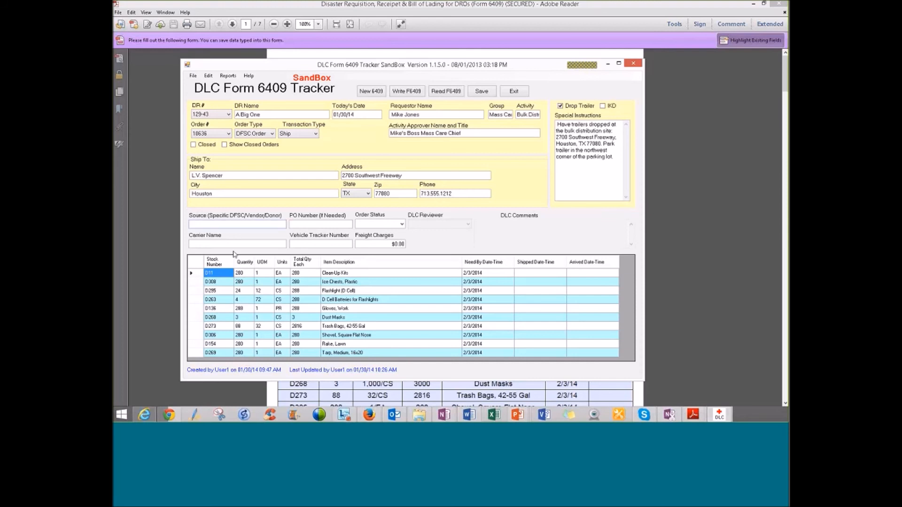
Step: Examine the PO Number field and the Order Status choices of the imported order, leaving the status blank
{"action": "left_click", "coordinate": [299, 226]}
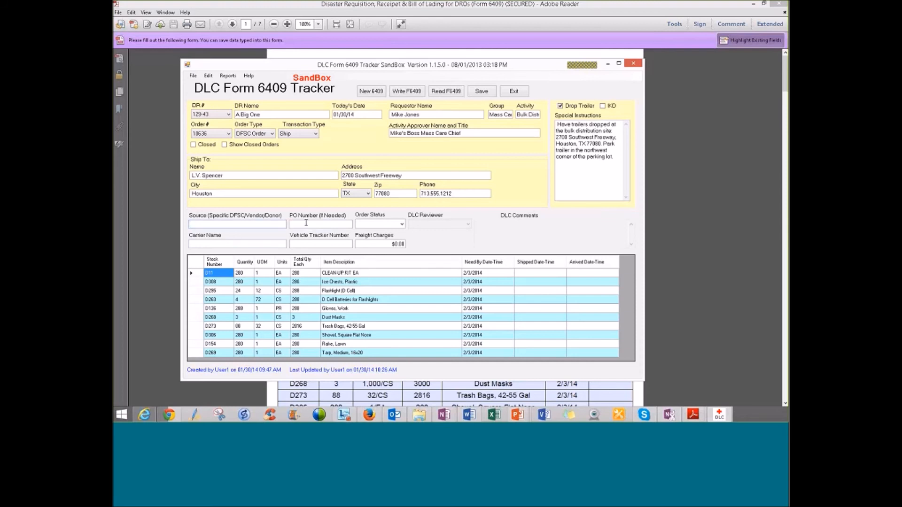
{"action": "left_click", "coordinate": [403, 226]}
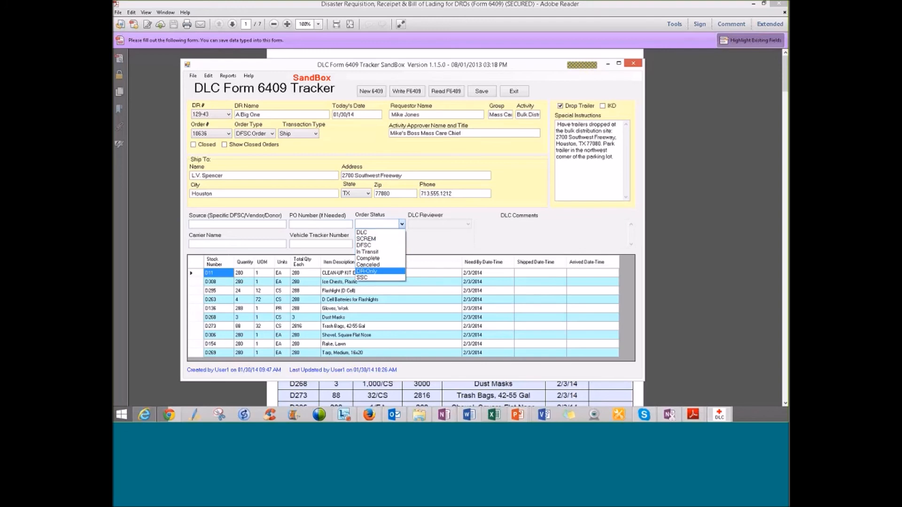
{"action": "key", "text": "alt+Tab"}
{"action": "left_click", "coordinate": [719, 414]}
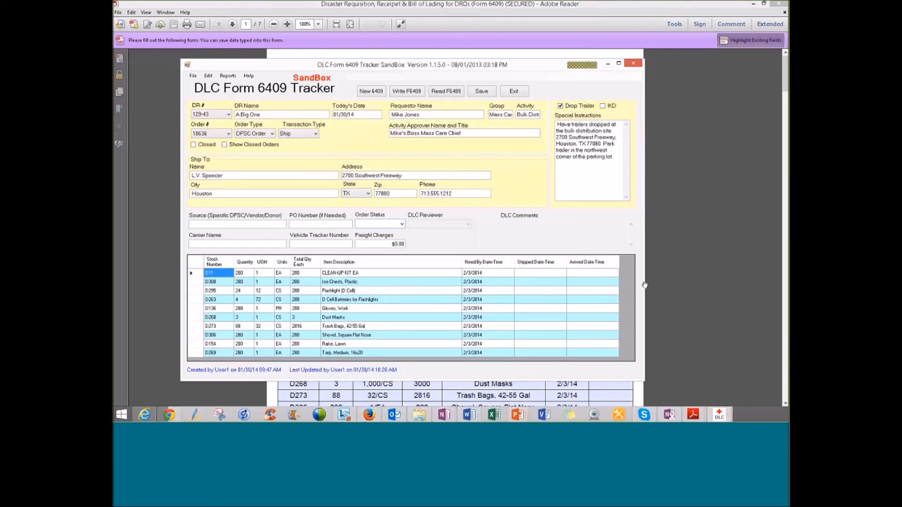
Step: Write the order out as a Form 6409 PDF on the Desktop, saving the changes and keeping the suggested file name
{"action": "left_click", "coordinate": [408, 95]}
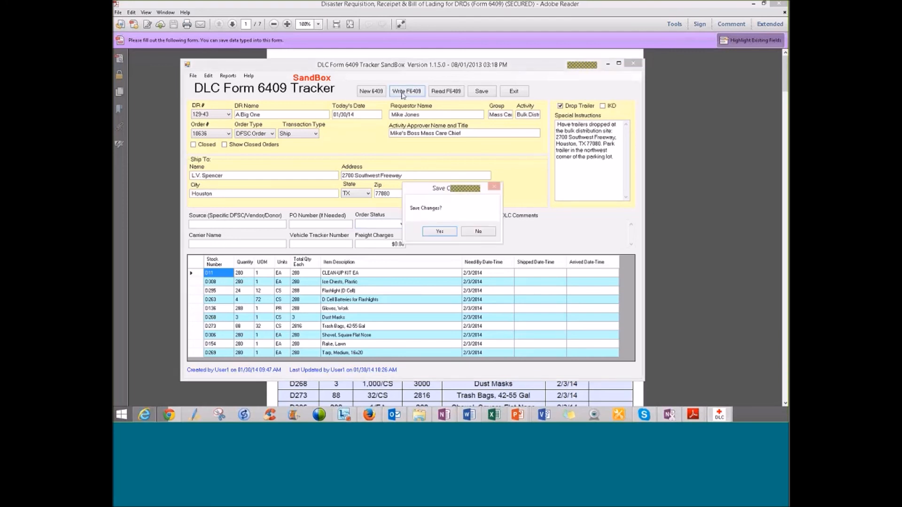
{"action": "left_click", "coordinate": [439, 231]}
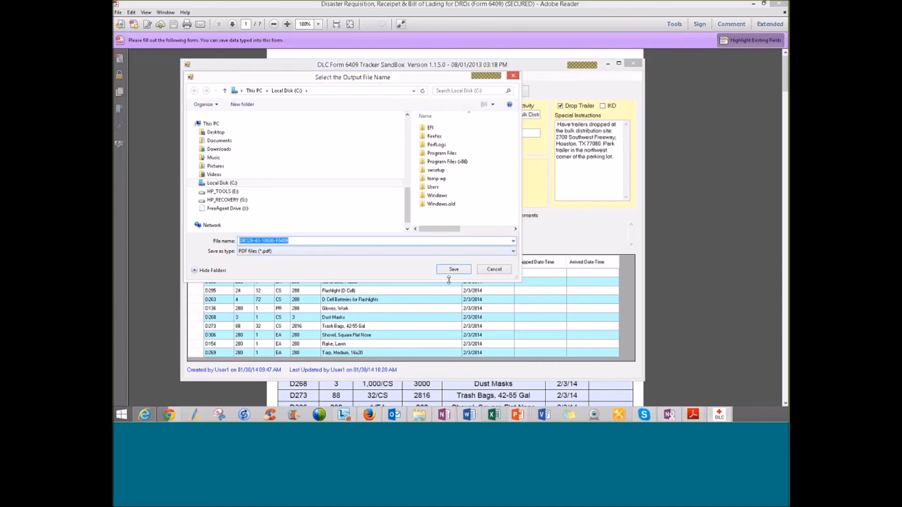
{"action": "left_click", "coordinate": [211, 133]}
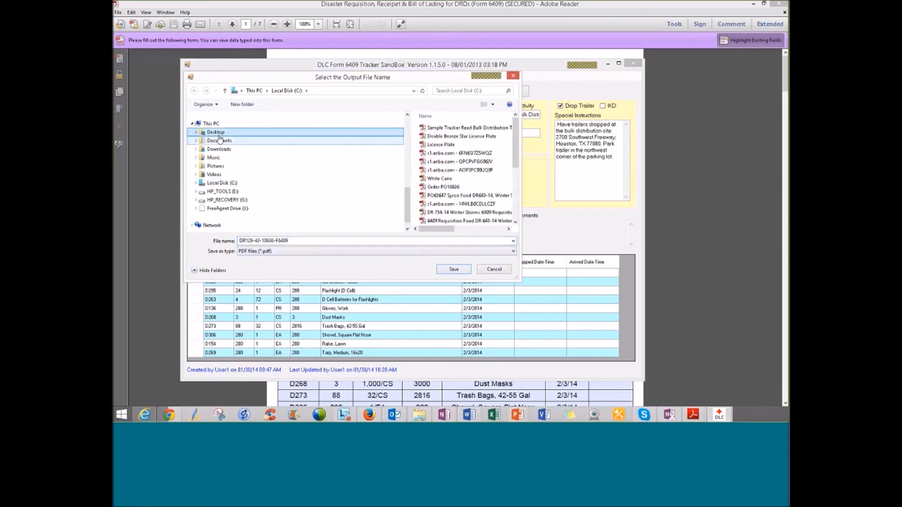
{"action": "left_click", "coordinate": [455, 270]}
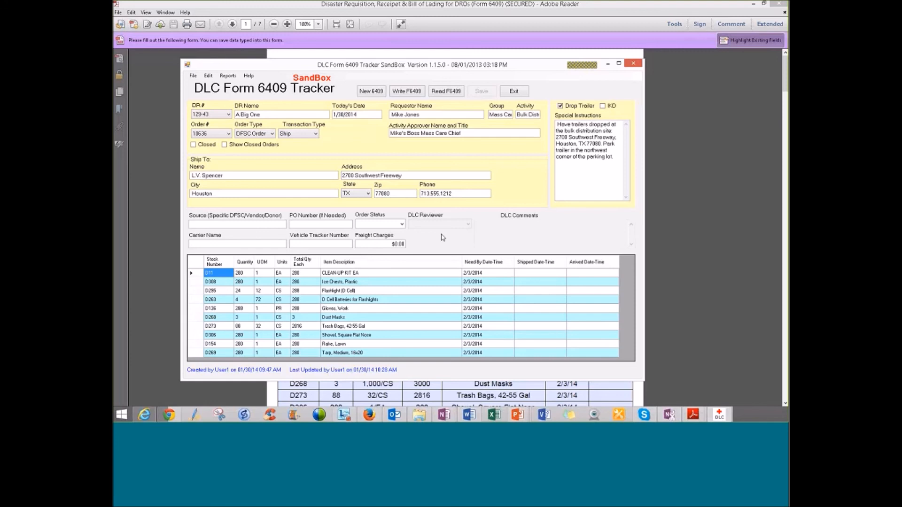
Step: Examine the DR # choices without changing the selection, and switch to the running PowerPoint slide show
{"action": "left_click", "coordinate": [228, 114]}
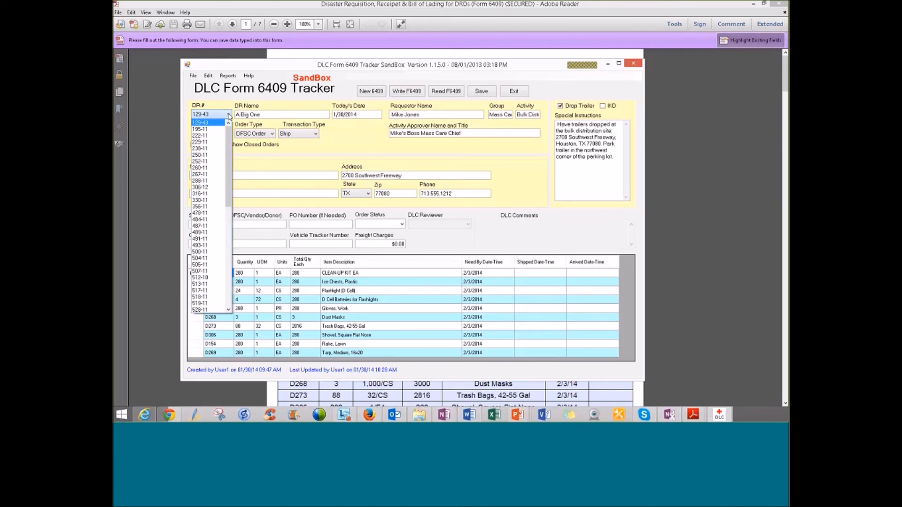
{"action": "mouse_move", "coordinate": [232, 145]}
{"action": "left_mouse_down"}
{"action": "mouse_move", "coordinate": [234, 235]}
{"action": "mouse_move", "coordinate": [224, 140]}
{"action": "left_mouse_up"}
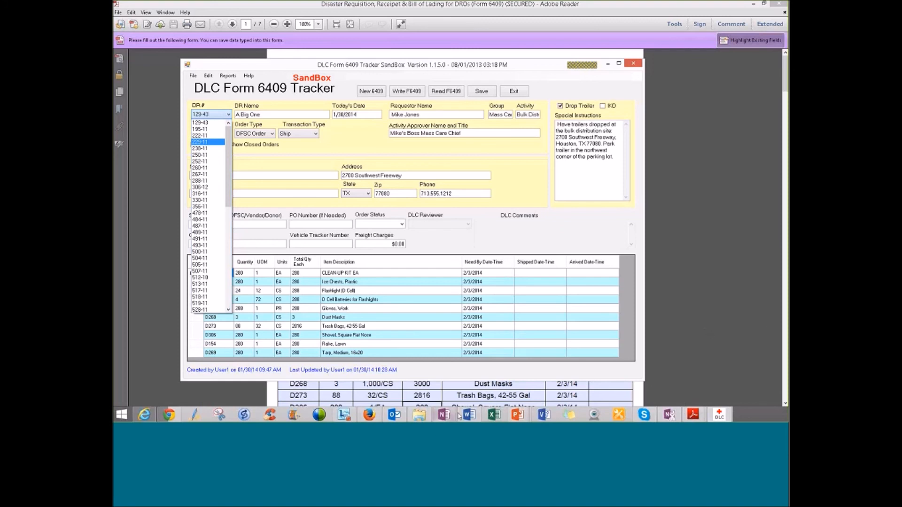
{"action": "mouse_move", "coordinate": [512, 418]}
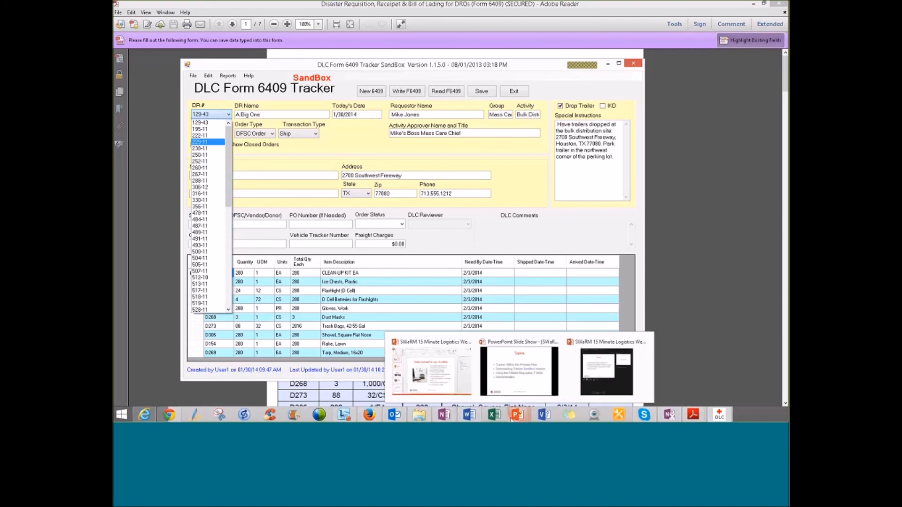
{"action": "left_click", "coordinate": [519, 418]}
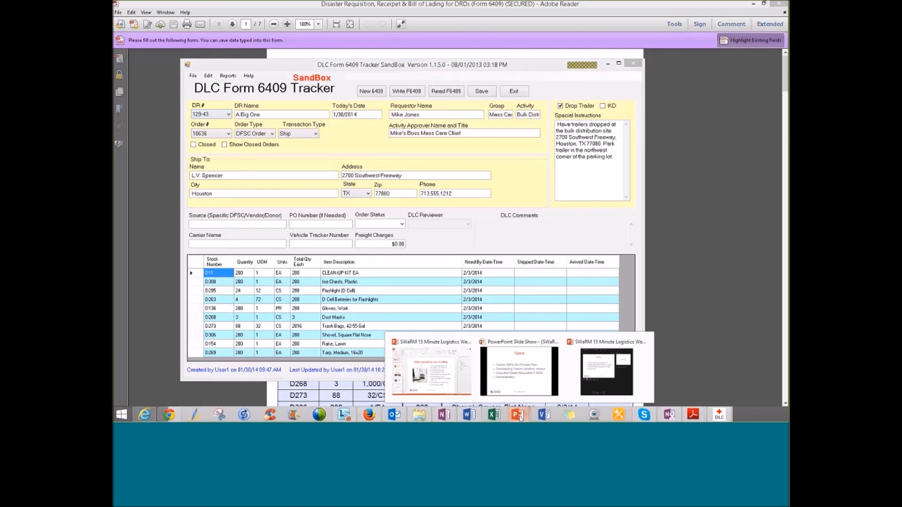
{"action": "left_click", "coordinate": [521, 382]}
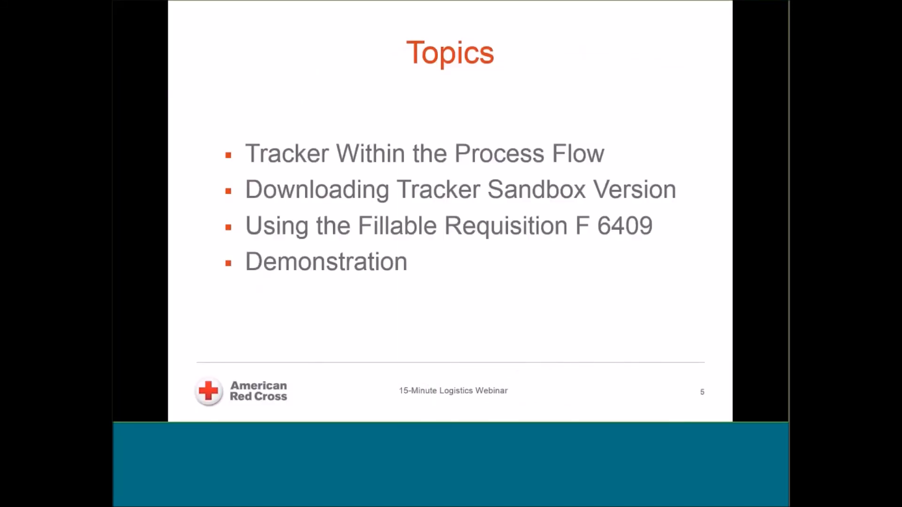